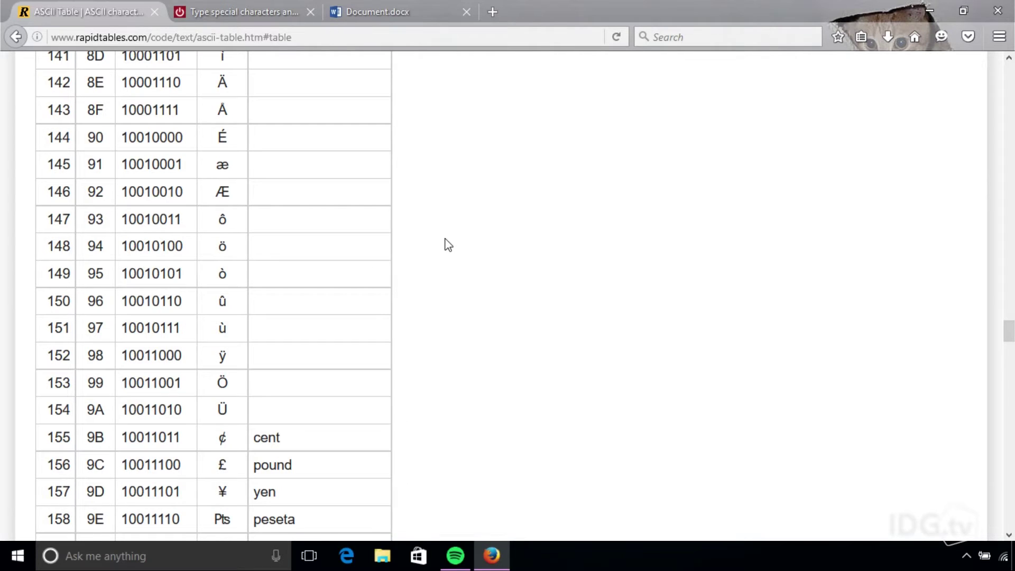
{"action": "scroll", "coordinate": [446, 245], "scroll_direction": "down", "scroll_amount": 1}
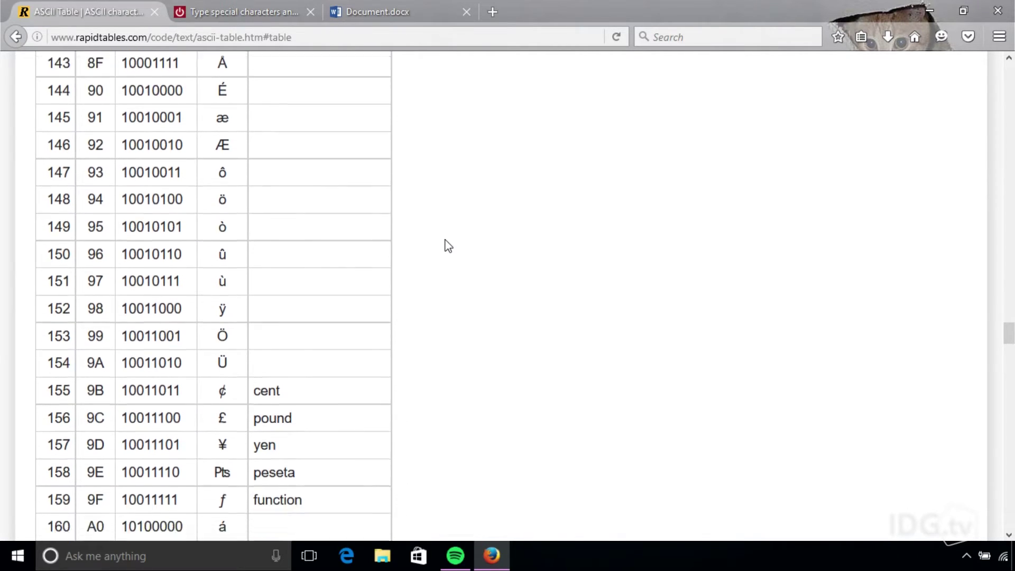
{"action": "scroll", "coordinate": [446, 246], "scroll_direction": "up", "scroll_amount": 1}
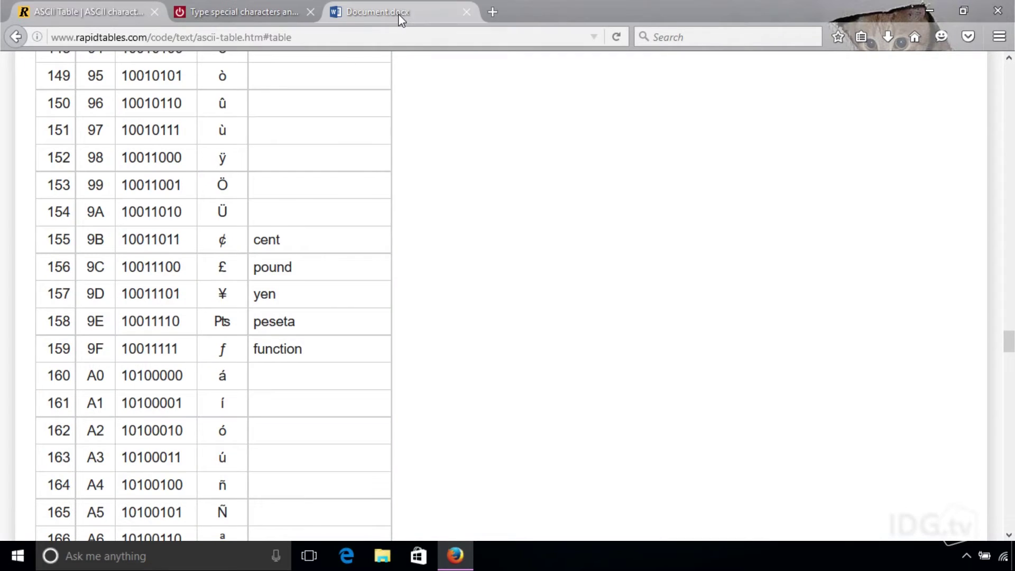
{"action": "left_click", "coordinate": [398, 14]}
Open More Symbols from the Insert ribbon's Symbol list to browse the full grid, then close it
{"action": "left_click", "coordinate": [177, 125]}
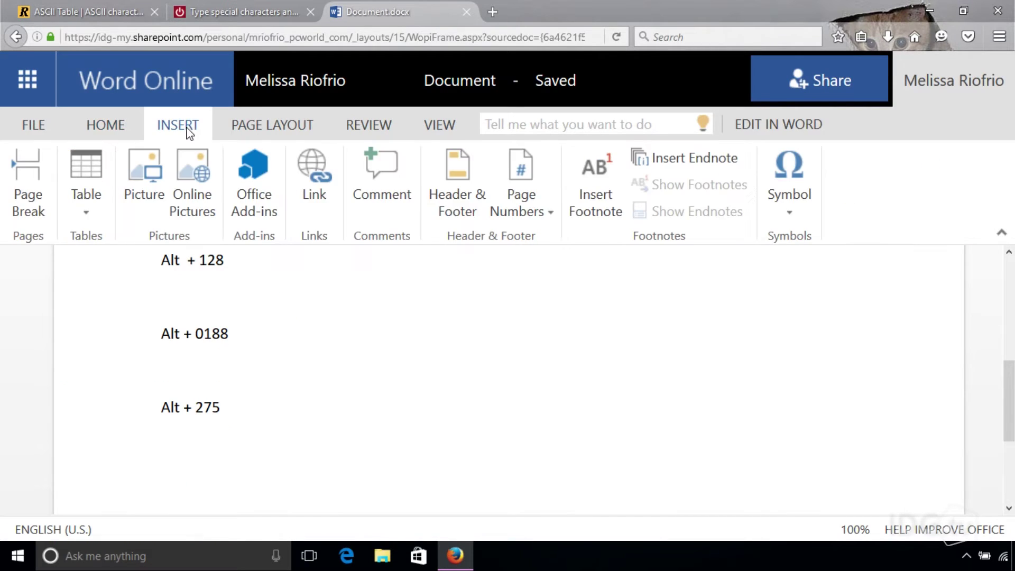
{"action": "left_click", "coordinate": [788, 203]}
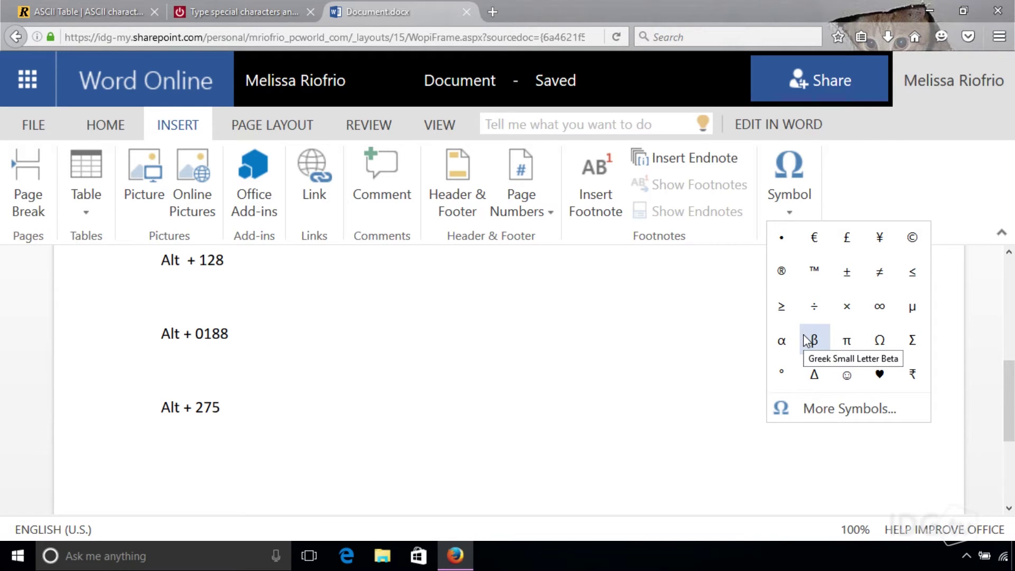
{"action": "left_click", "coordinate": [813, 406]}
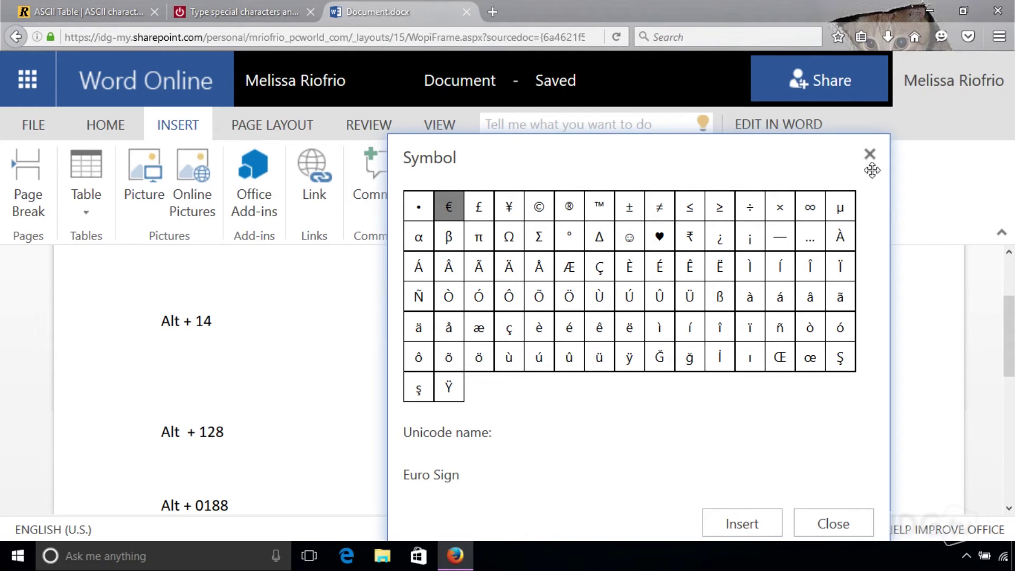
{"action": "left_click", "coordinate": [869, 156]}
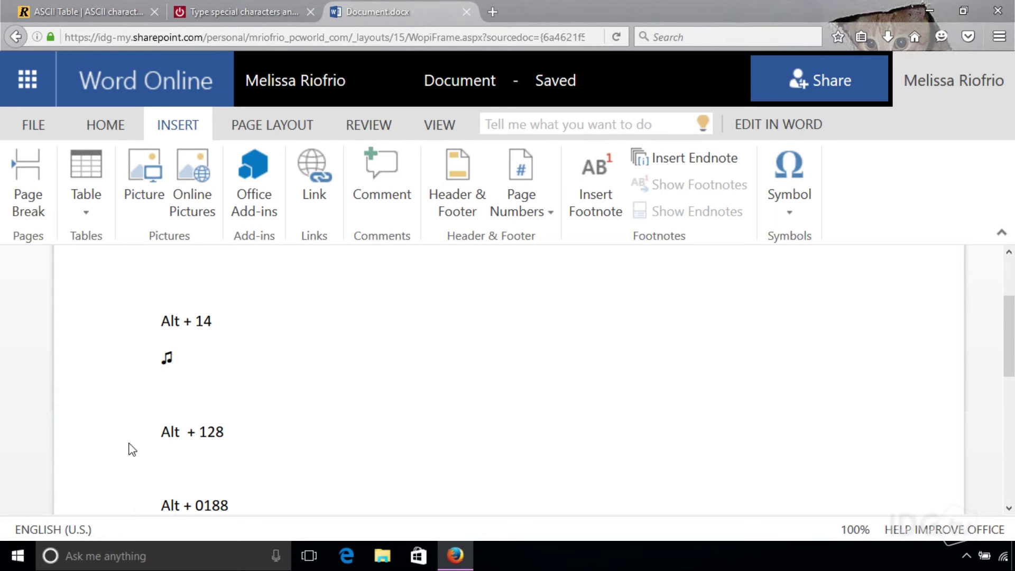
Add Ç under Alt + 128 and ¼ under Alt + 0188, then start a line after Alt + 275
{"action": "left_click", "coordinate": [164, 463]}
{"action": "scroll", "coordinate": [162, 463], "scroll_direction": "down", "scroll_amount": 1}
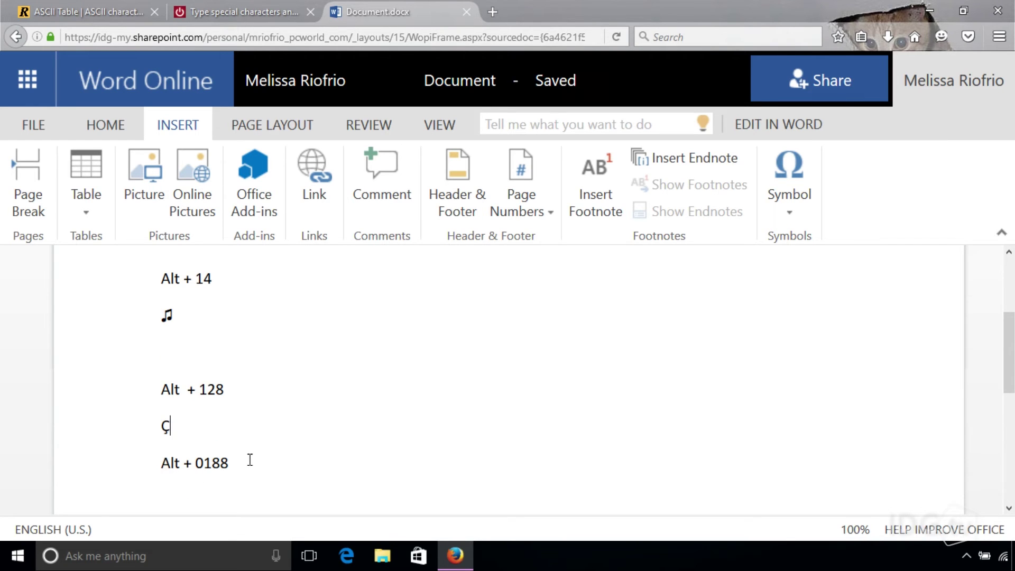
{"action": "scroll", "coordinate": [256, 463], "scroll_direction": "down", "scroll_amount": 1}
{"action": "scroll", "coordinate": [255, 463], "scroll_direction": "down", "scroll_amount": 1}
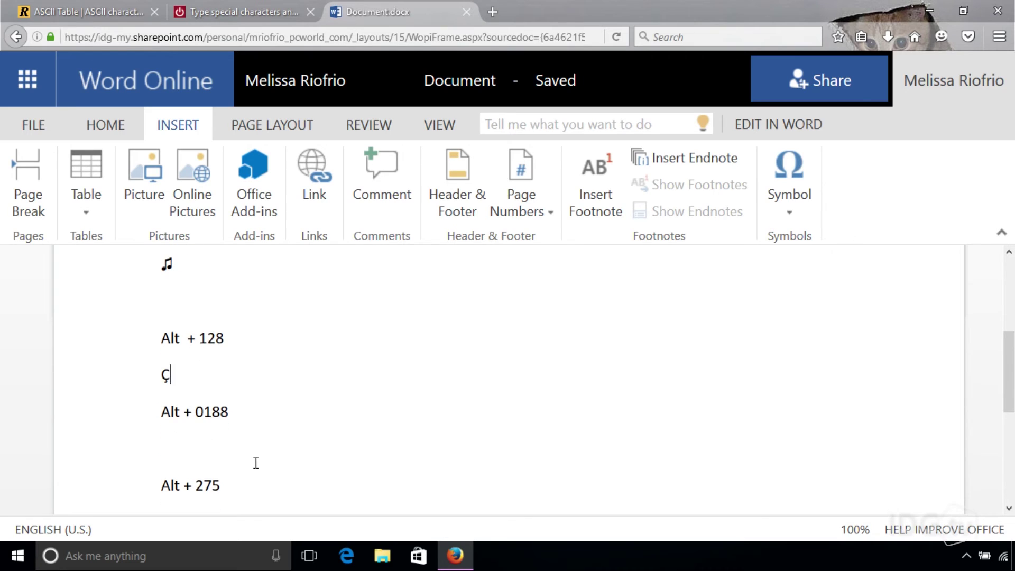
{"action": "left_click", "coordinate": [163, 445]}
{"action": "scroll", "coordinate": [167, 444], "scroll_direction": "down", "scroll_amount": 1}
{"action": "type", "text": "¼"}
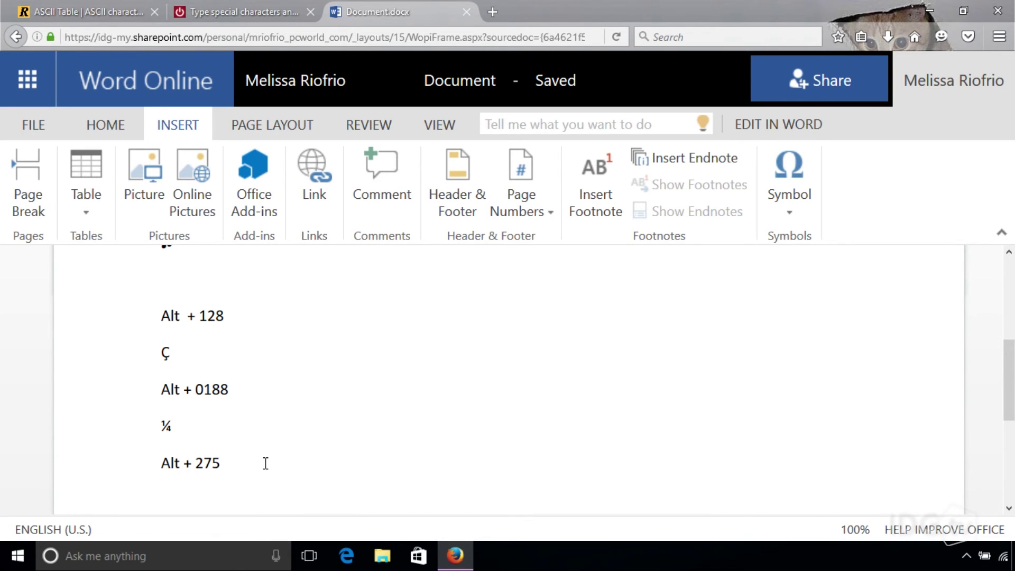
{"action": "scroll", "coordinate": [266, 463], "scroll_direction": "down", "scroll_amount": 1}
{"action": "key", "text": "Return"}
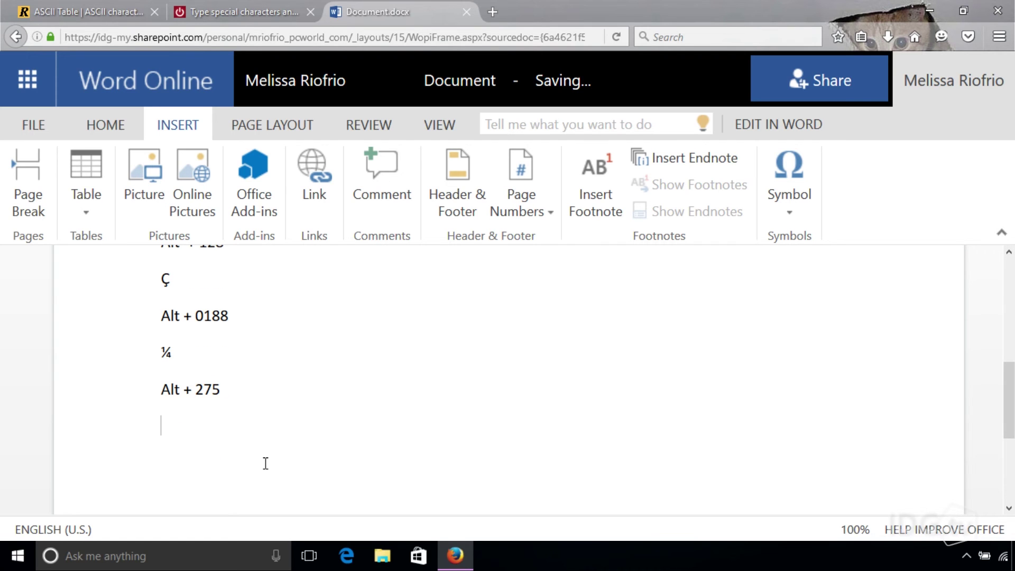